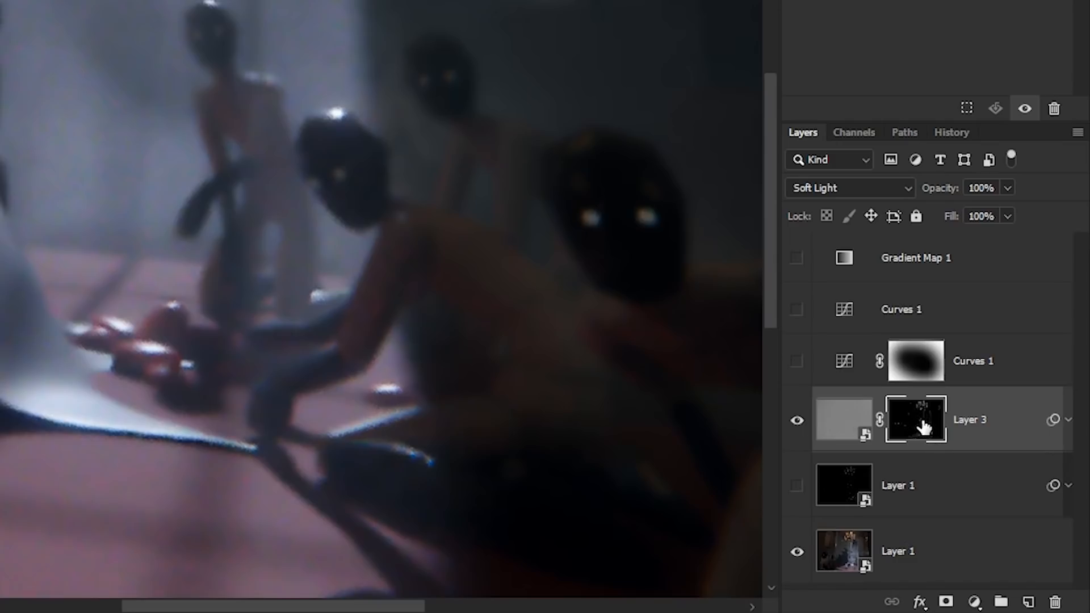
# Step: Switch to the web browser and search Google for "photoshop use smart o"
pyautogui.rightClick(923, 425)
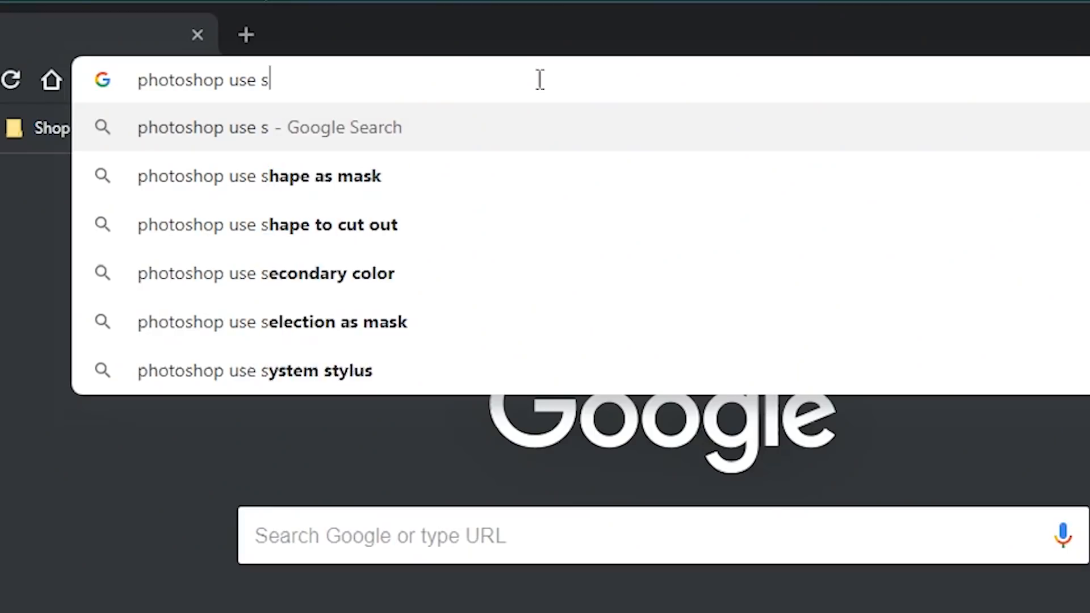
pyautogui.write('mart o')
pyautogui.press('Return')
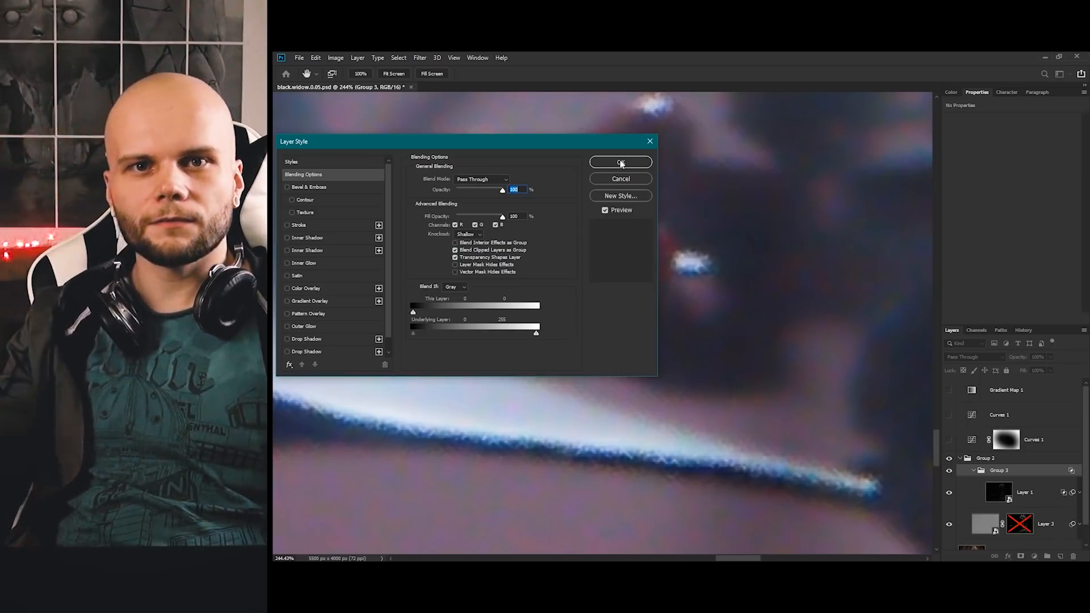
# Step: Accept Group 3's blending options and delete the disabled layer mask from Layer 3
pyautogui.click(622, 162)
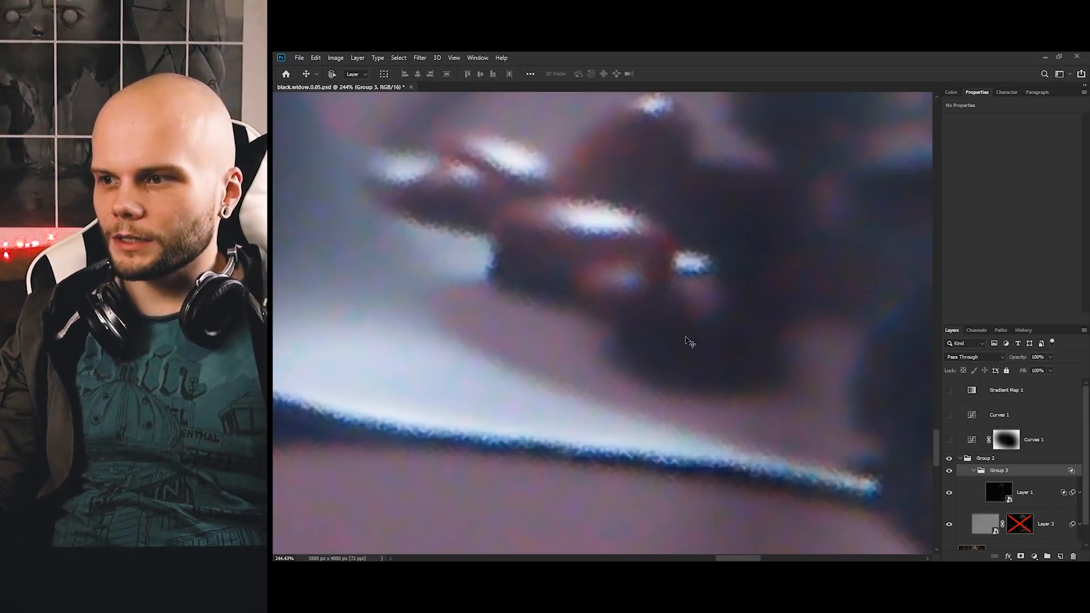
pyautogui.scroll(-5, 622, 360)
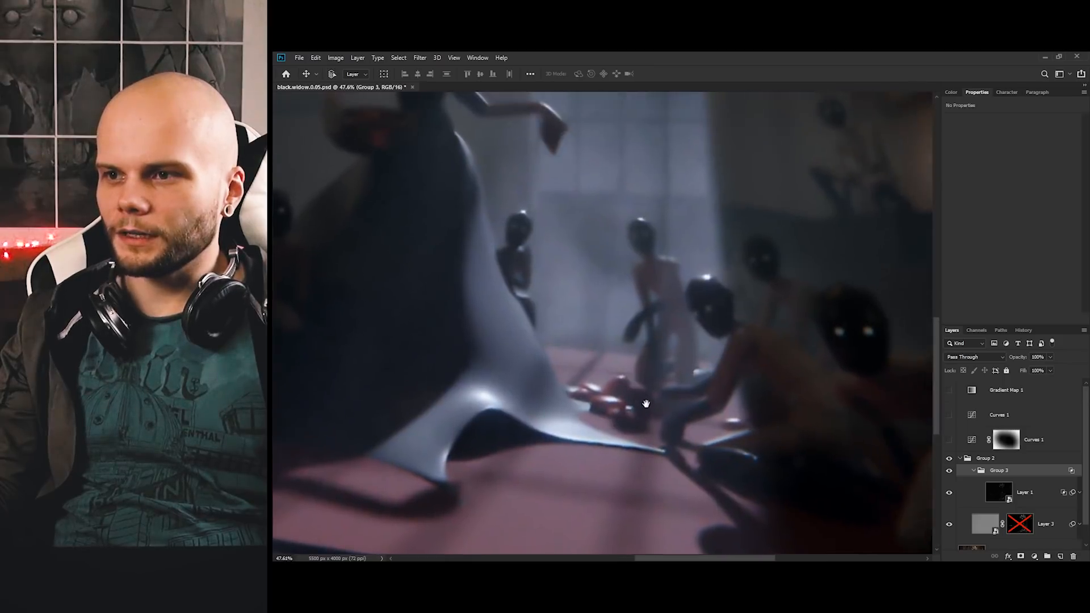
pyautogui.scroll(5, 721, 328)
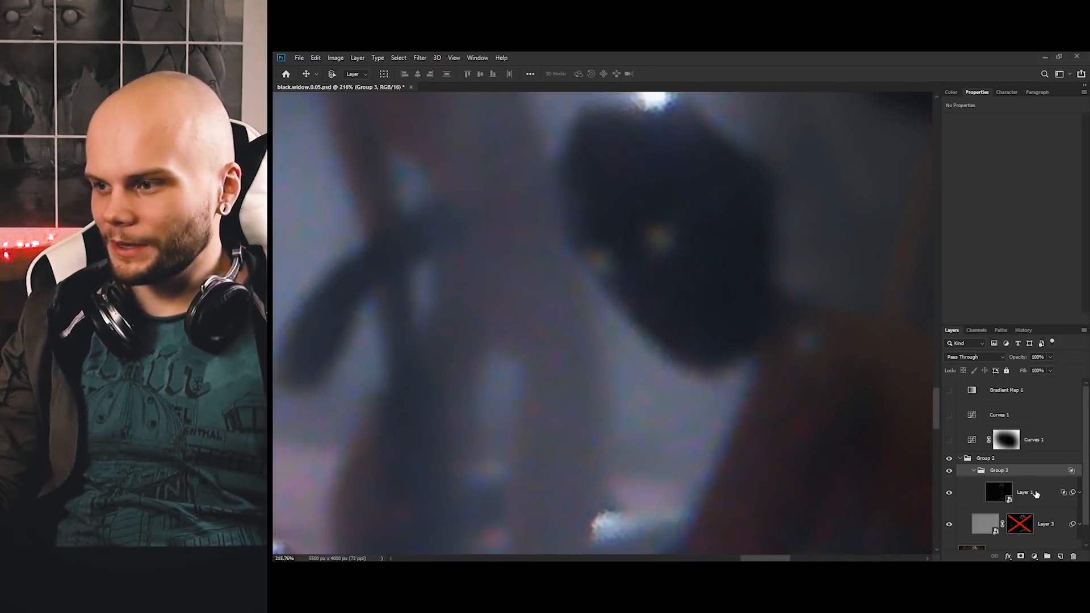
pyautogui.scroll(-1, 1041, 491)
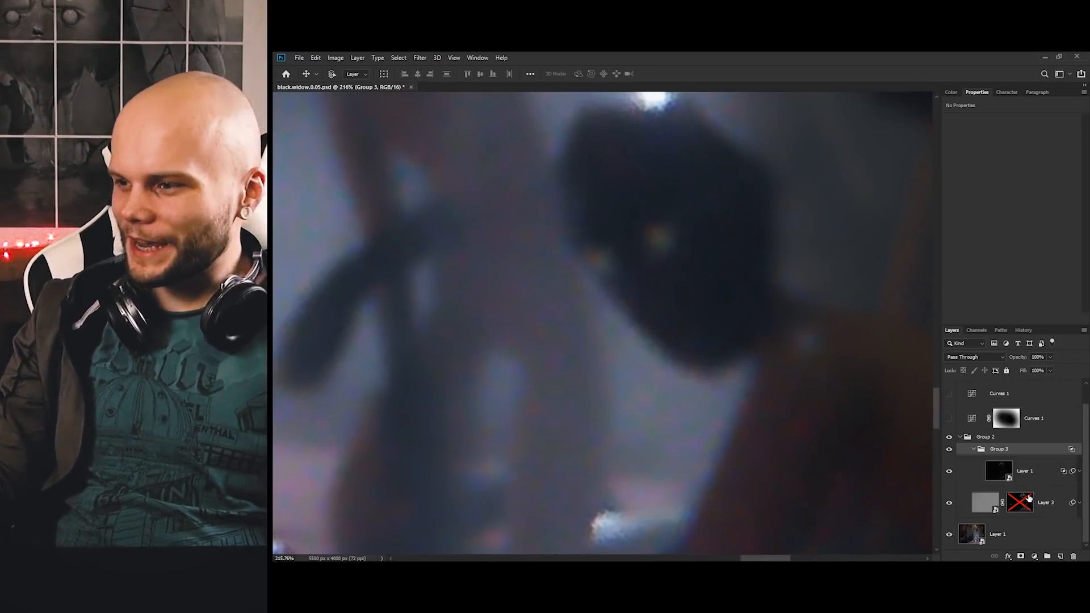
pyautogui.rightClick(1025, 501)
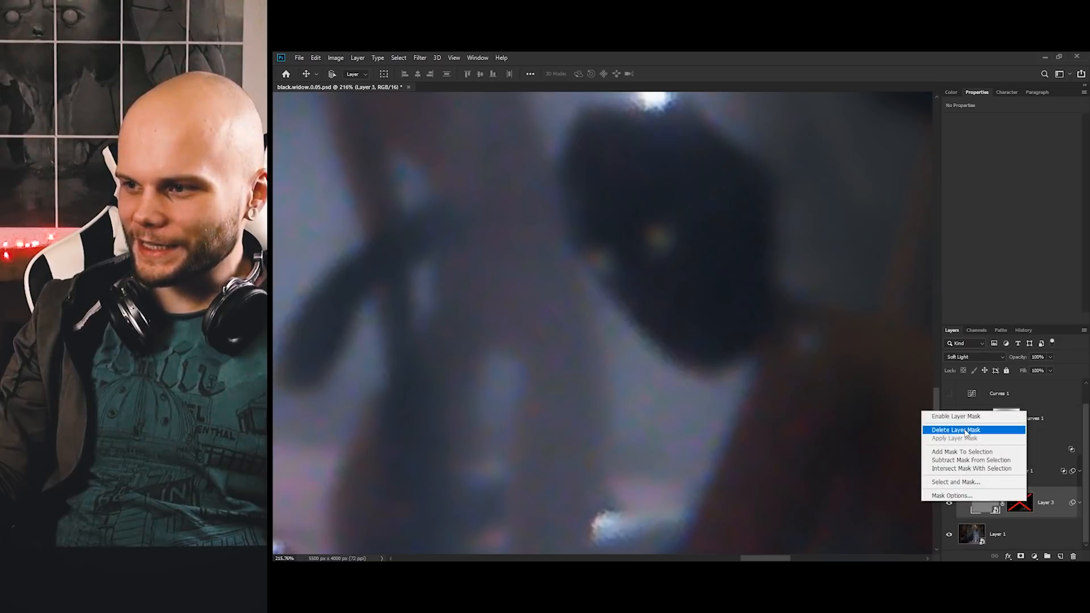
pyautogui.click(956, 430)
# Step: Examine the smart filters on Layer 1 and Layer 3 and how Group 3 is nested inside Group 2
pyautogui.click(1002, 470)
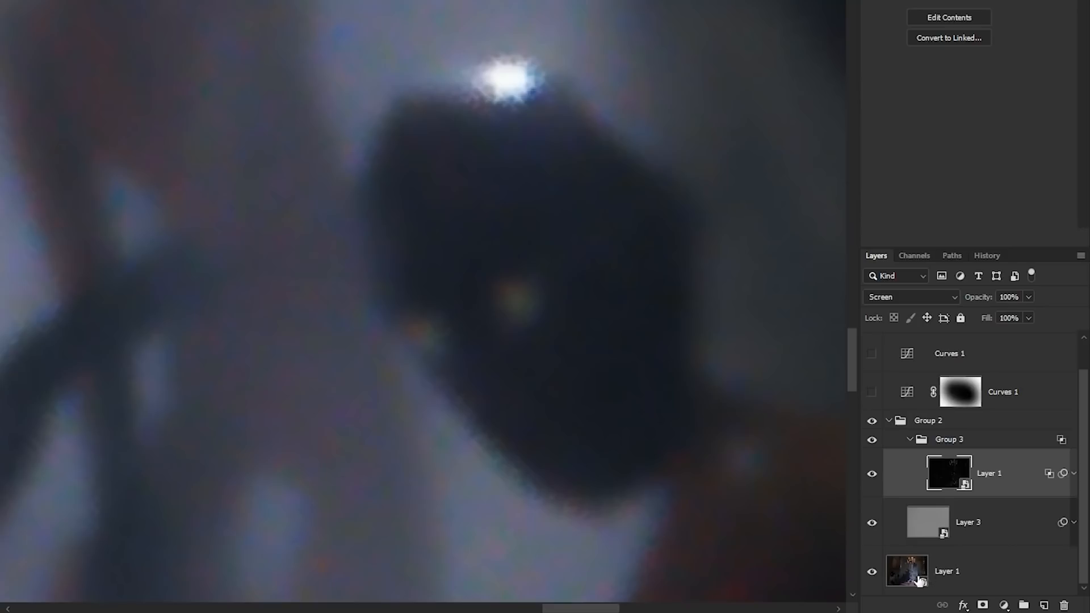
pyautogui.click(1072, 474)
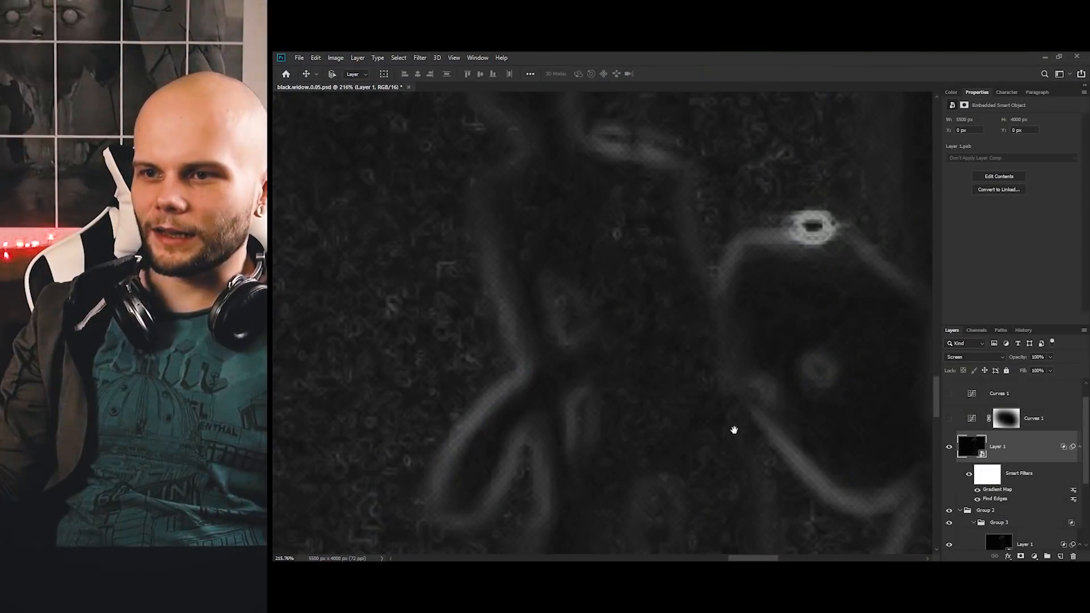
pyautogui.moveTo(732, 428); pyautogui.dragTo(708, 360)
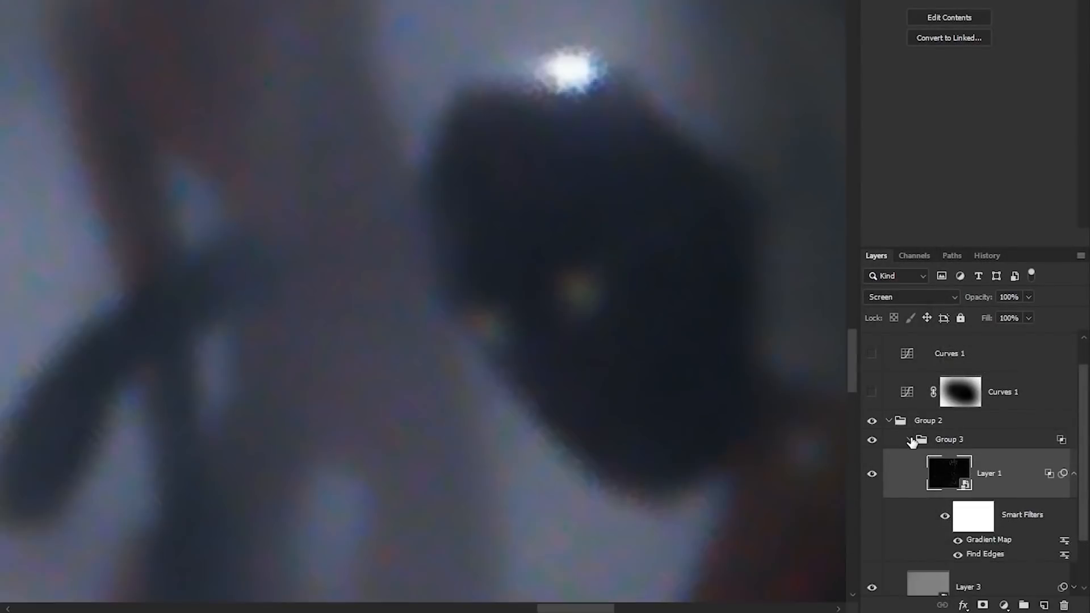
pyautogui.click(911, 440)
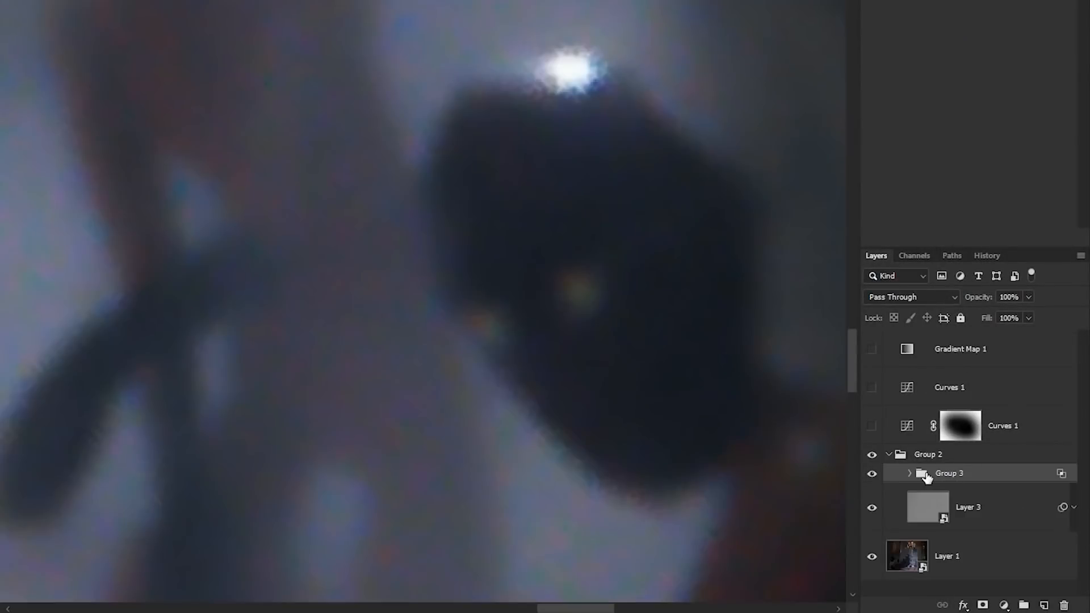
pyautogui.click(920, 456)
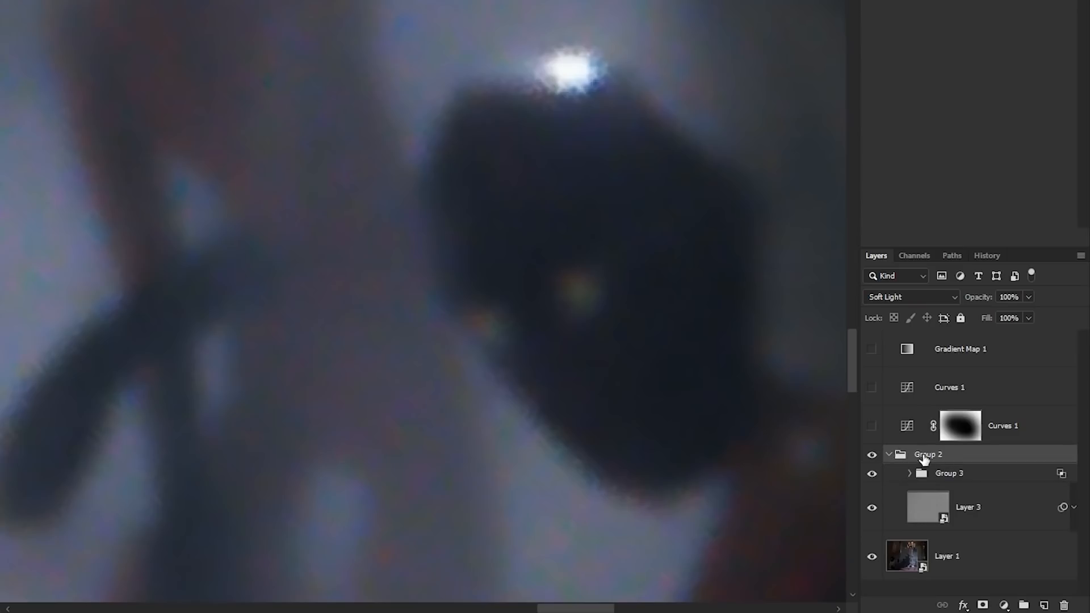
pyautogui.click(918, 475)
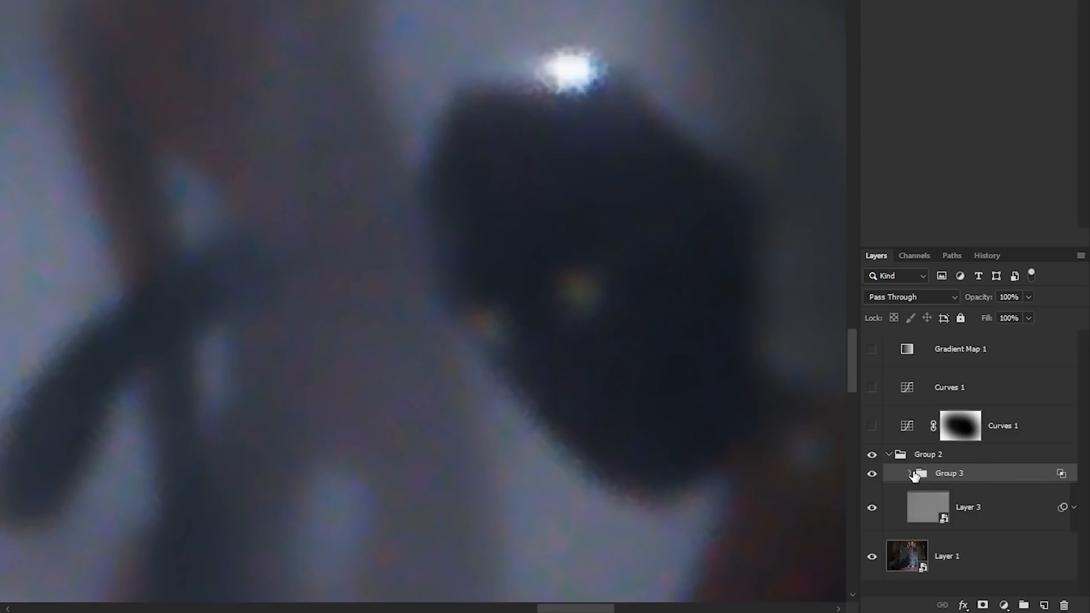
pyautogui.click(910, 474)
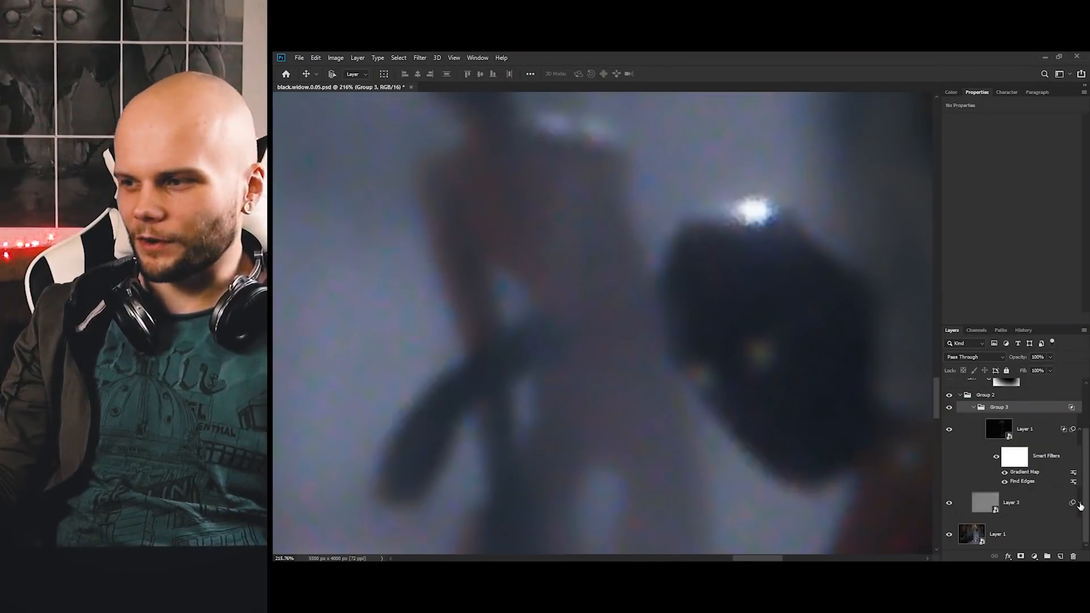
pyautogui.click(1080, 504)
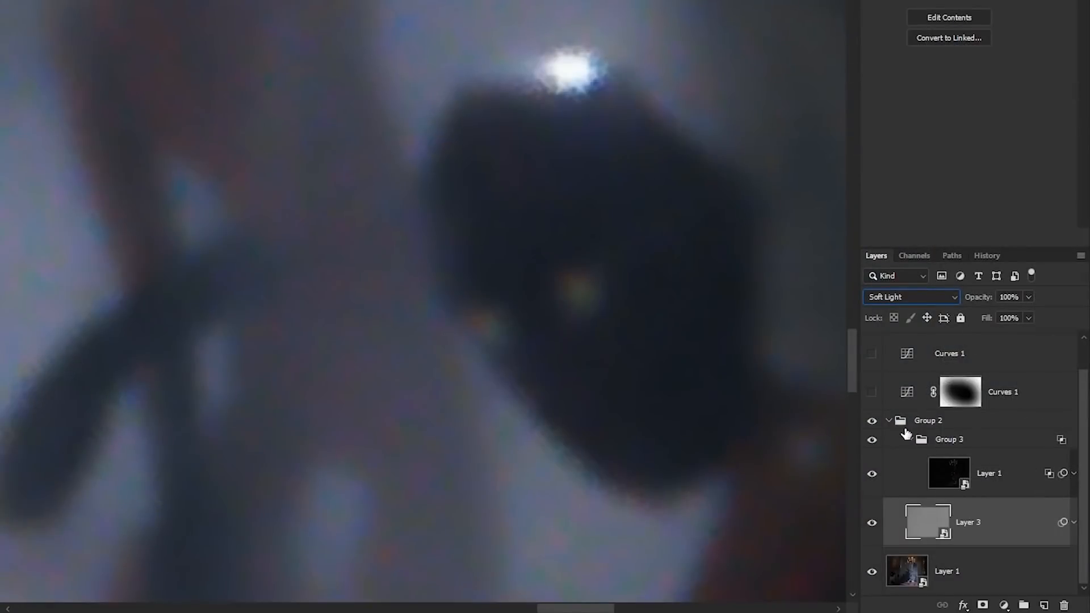
# Step: Review the blend modes of Group 2, Layer 3, Group 3 and the Layer 1 inside it
pyautogui.click(889, 422)
pyautogui.click(889, 455)
pyautogui.scroll(-1, 936, 472)
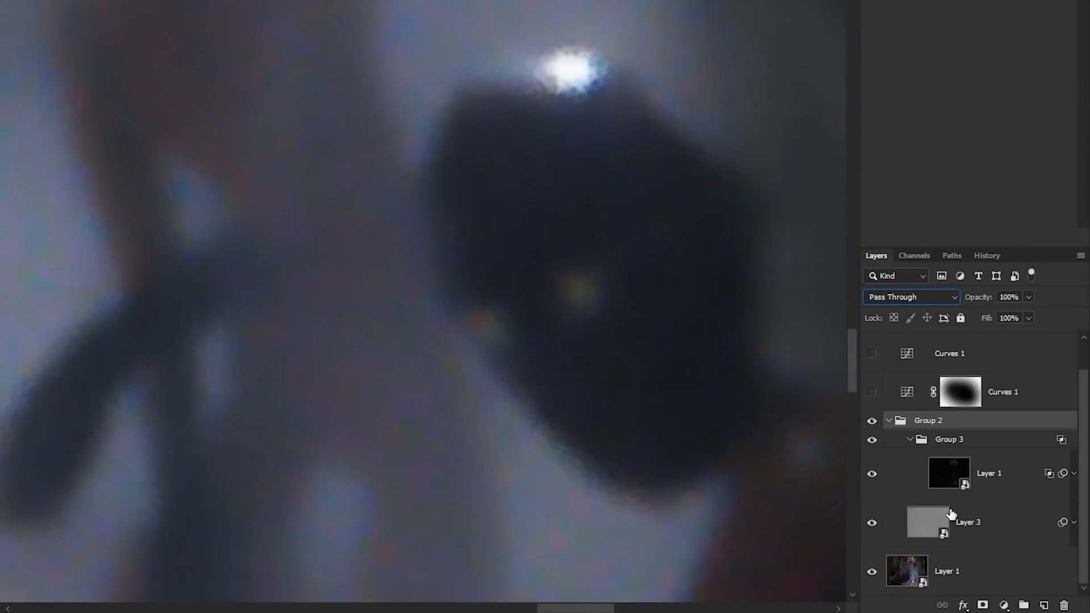
pyautogui.click(892, 519)
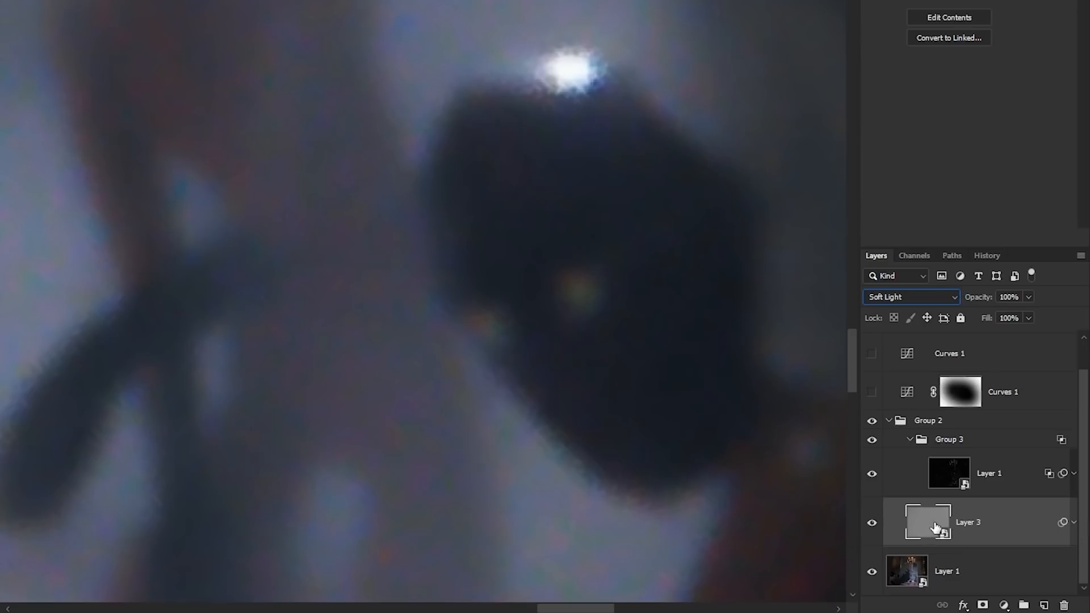
pyautogui.click(933, 441)
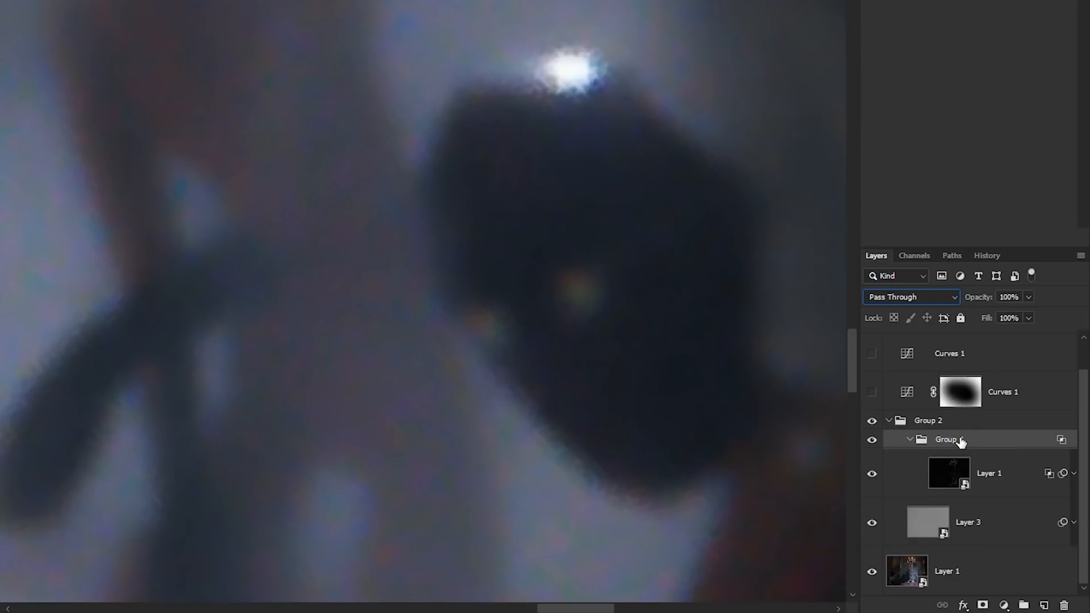
pyautogui.click(957, 467)
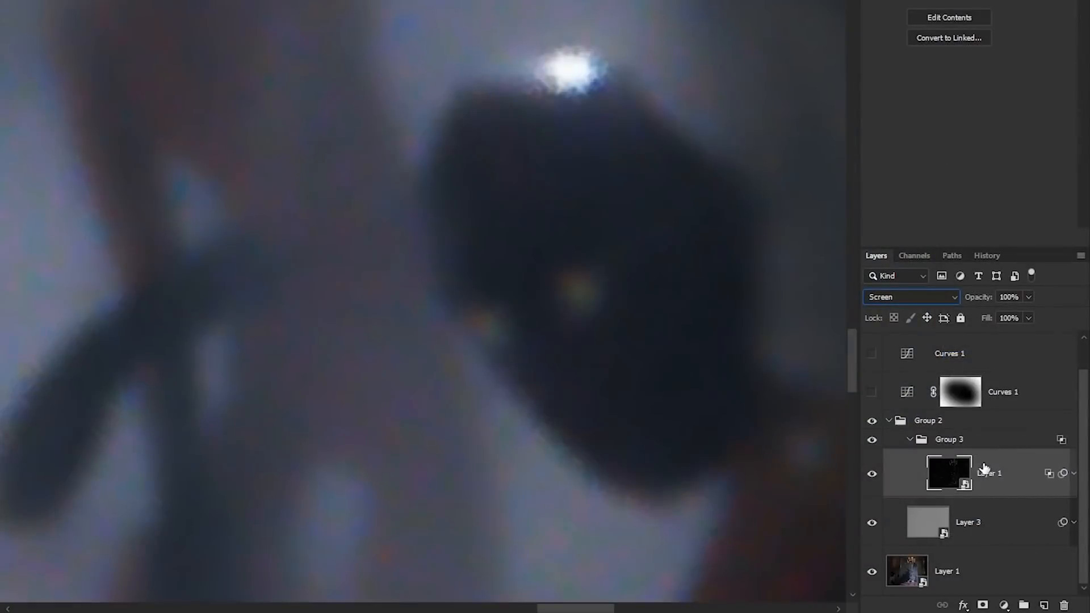
# Step: Try the This Layer blend slider and the Knockout options in the blending options of Layer 1 inside Group 3
pyautogui.click(1023, 450)
pyautogui.click(1036, 471)
pyautogui.moveTo(327, 0); pyautogui.dragTo(401, 69)
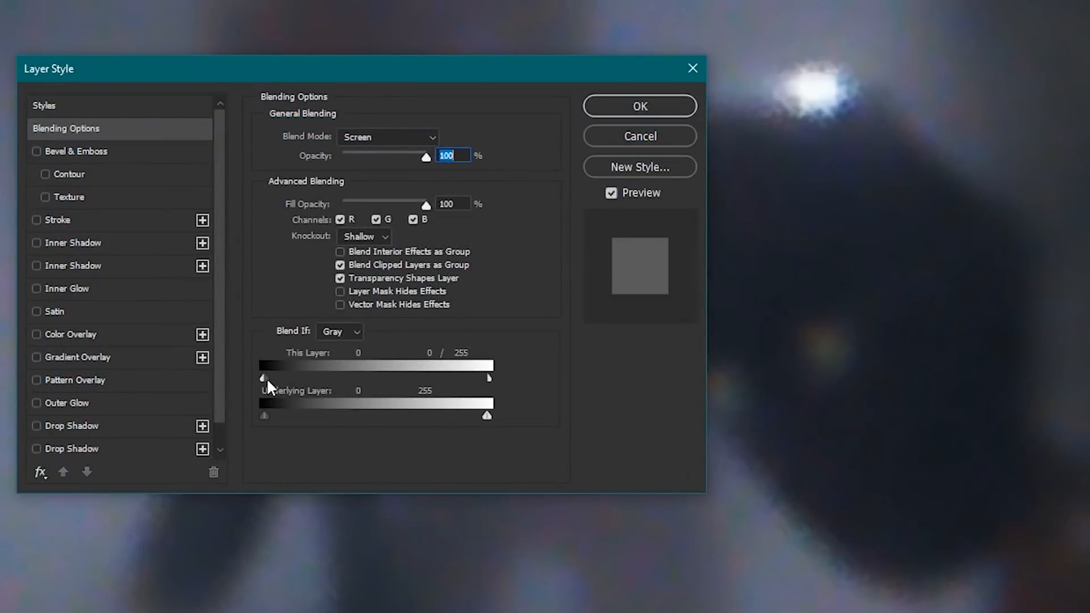
pyautogui.moveTo(267, 376); pyautogui.dragTo(288, 377)
pyautogui.click(363, 236)
pyautogui.click(370, 240)
pyautogui.click(376, 264)
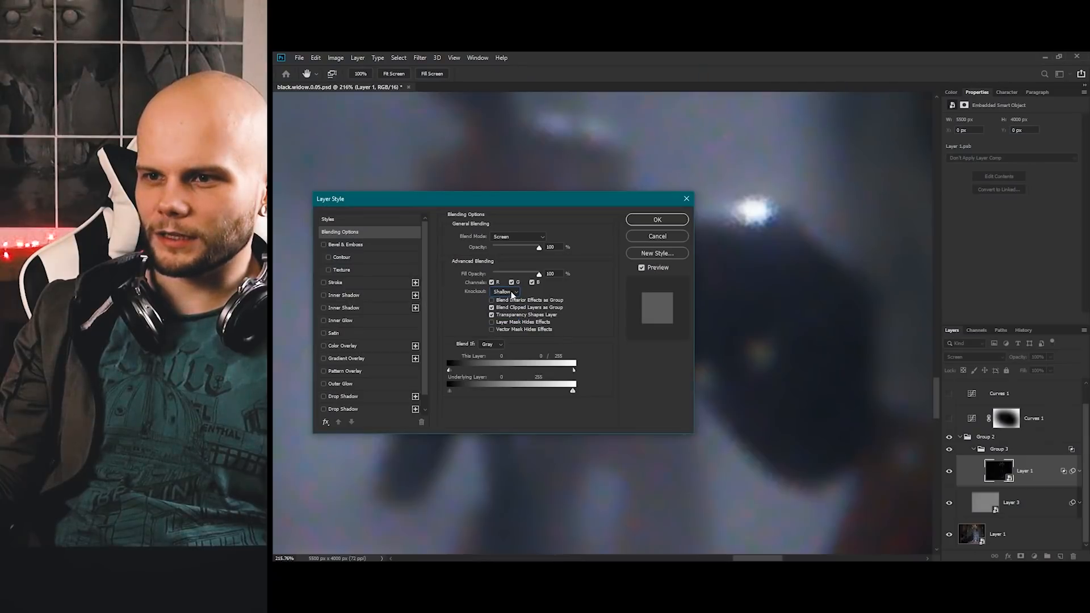
pyautogui.click(511, 294)
pyautogui.click(510, 307)
pyautogui.press('Return')
# Step: Set Group 3's Knockout to Shallow with the This Layer black slider at 0 in its blending options
pyautogui.doubleClick(1029, 449)
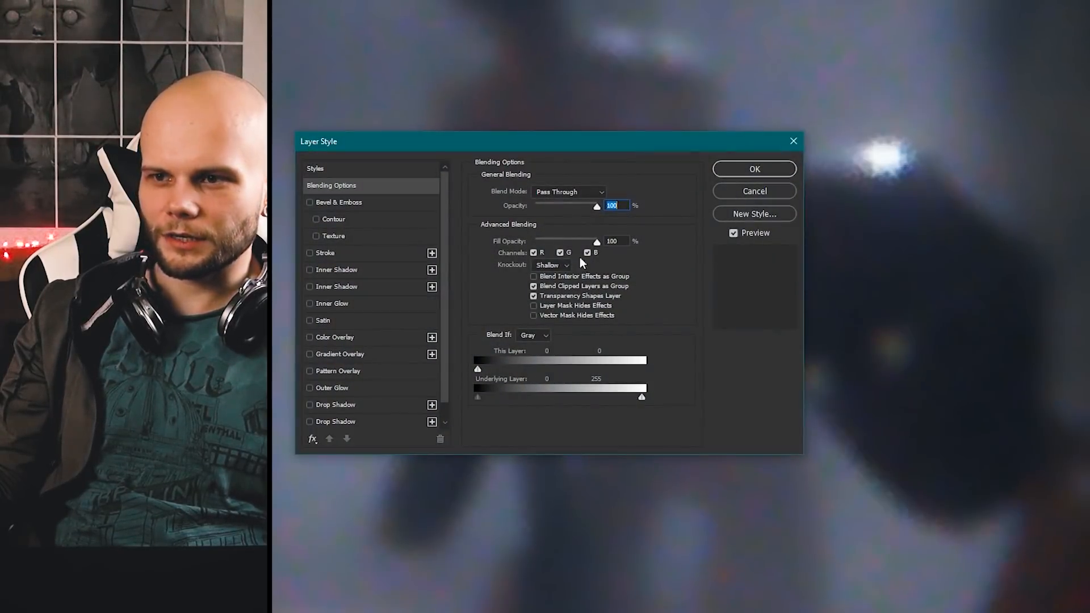
pyautogui.click(507, 292)
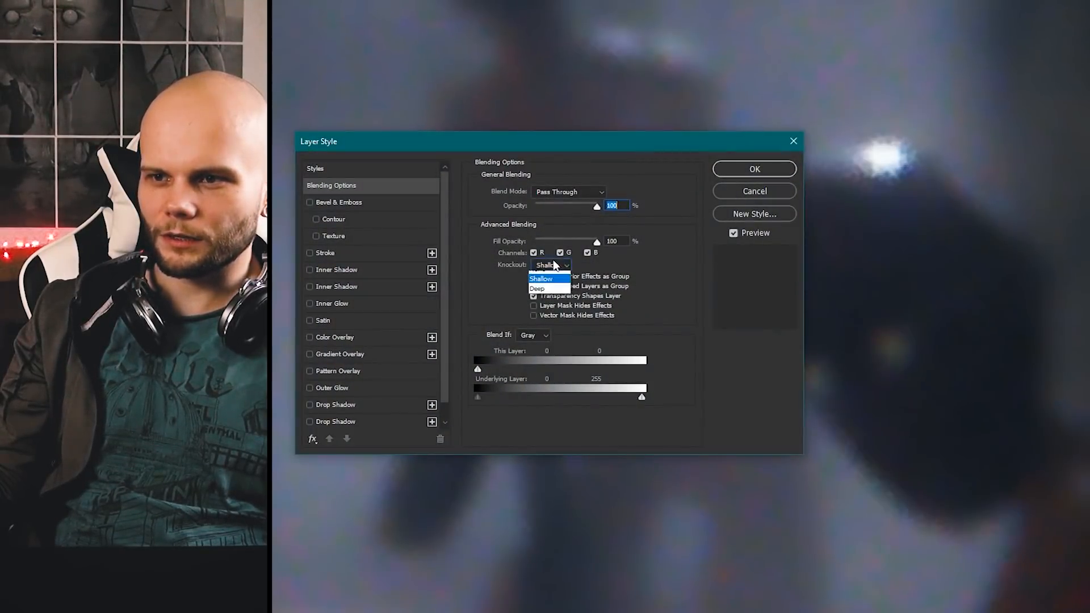
pyautogui.click(554, 276)
pyautogui.click(562, 265)
pyautogui.click(553, 286)
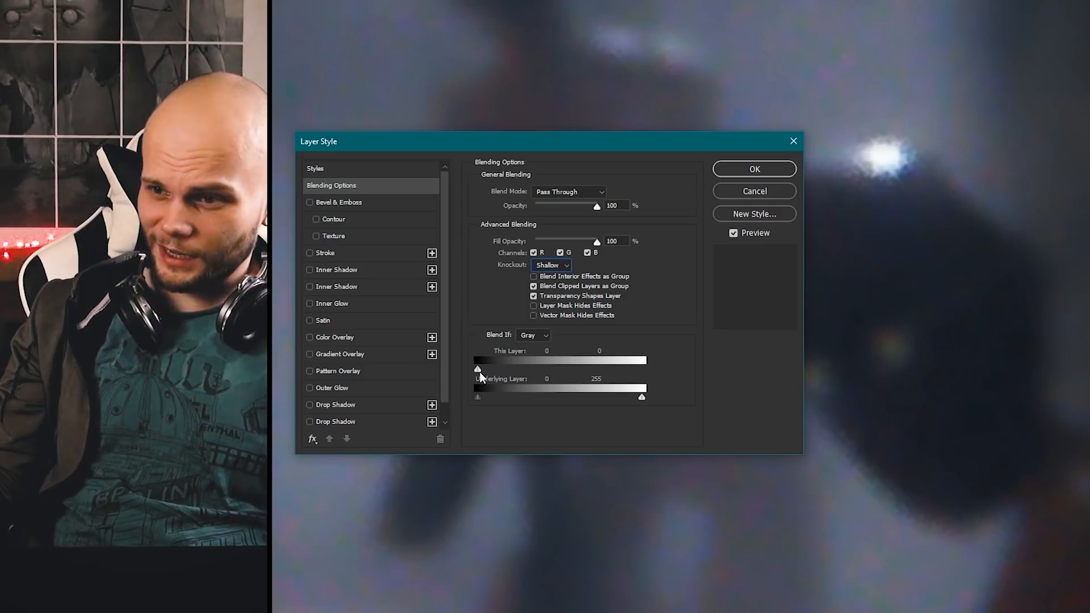
pyautogui.moveTo(479, 371)
pyautogui.mouseDown()
pyautogui.moveTo(600, 370)
pyautogui.moveTo(465, 369)
pyautogui.mouseUp()
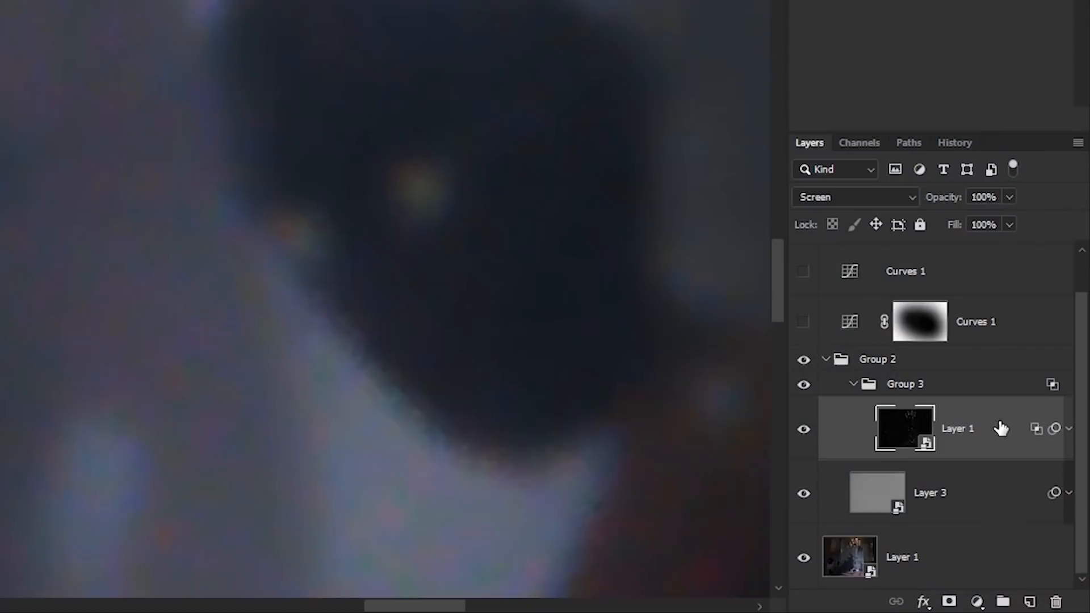
# Step: Try This Layer Blend If ranges on Layer 1 inside Group 3, with a black point of 206 and a white split of 229 / 255
pyautogui.doubleClick(967, 433)
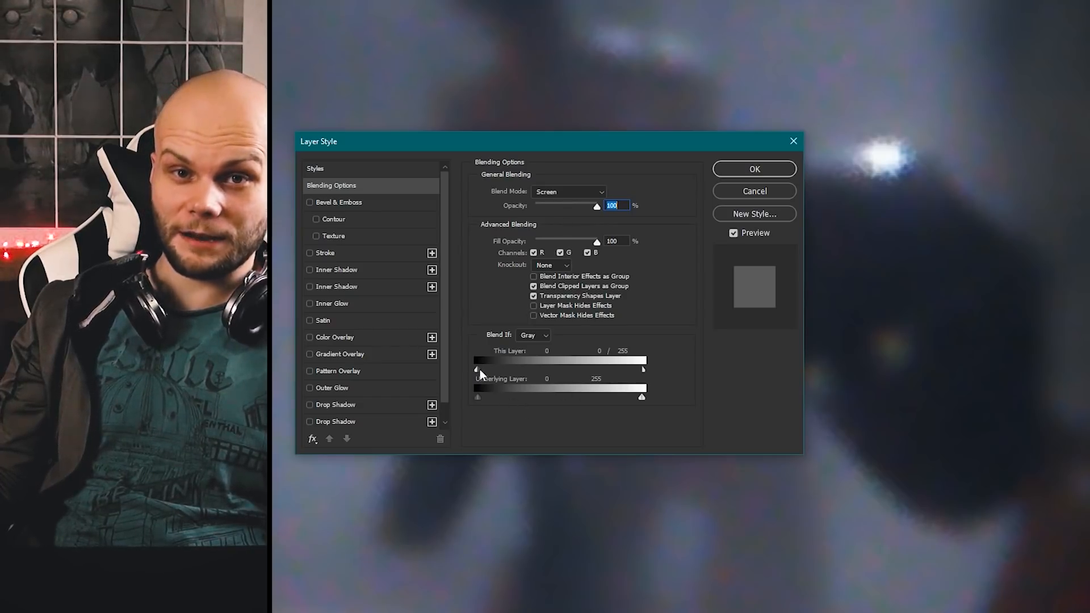
pyautogui.moveTo(480, 369); pyautogui.dragTo(500, 369)
pyautogui.moveTo(576, 374); pyautogui.dragTo(610, 367)
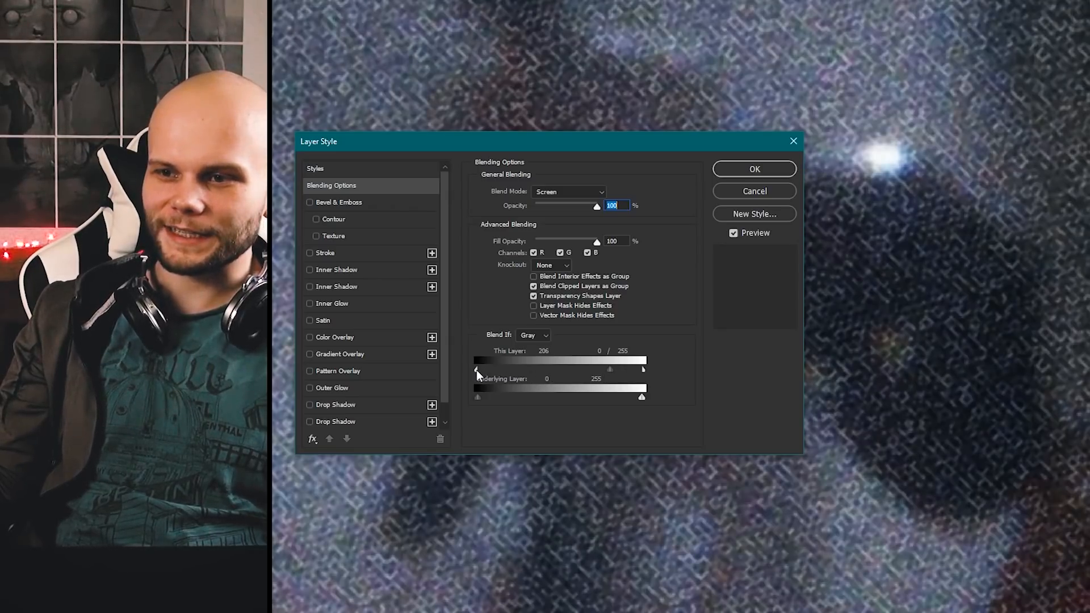
pyautogui.moveTo(477, 369); pyautogui.dragTo(625, 368)
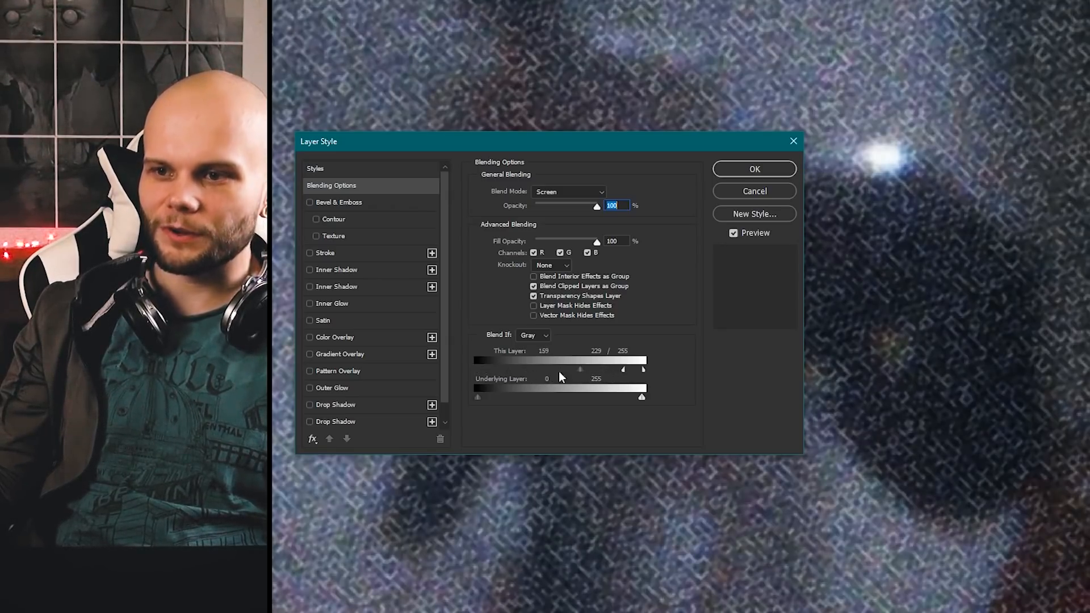
pyautogui.moveTo(559, 370); pyautogui.dragTo(489, 372)
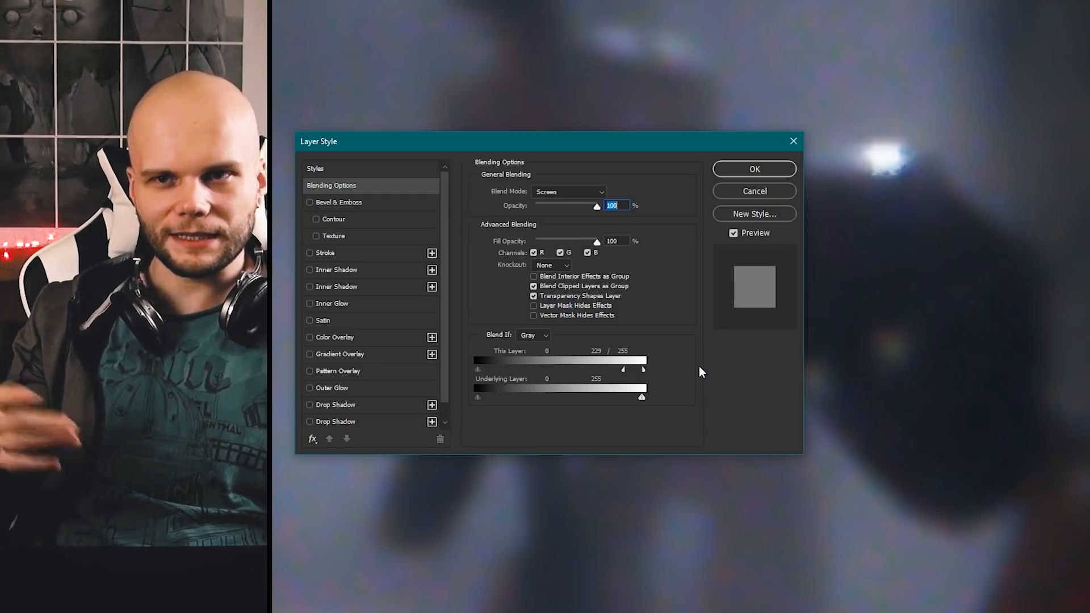
# Step: Set Layer 1's This Layer Blend If range to black 0 and white split 0 / 255, and apply the blending options
pyautogui.moveTo(632, 369); pyautogui.dragTo(609, 380)
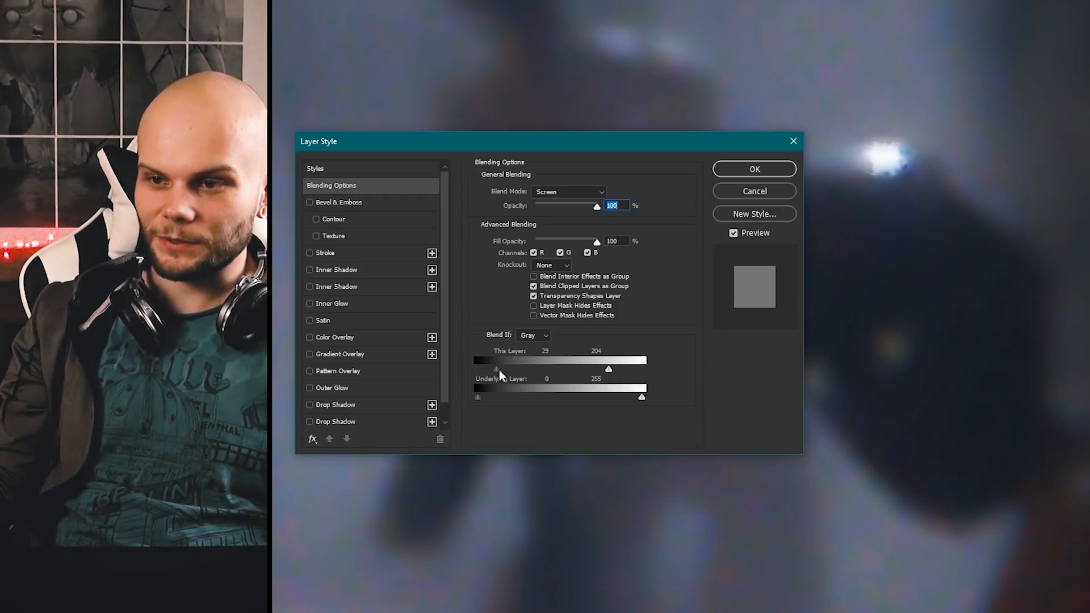
pyautogui.moveTo(609, 369); pyautogui.dragTo(454, 379)
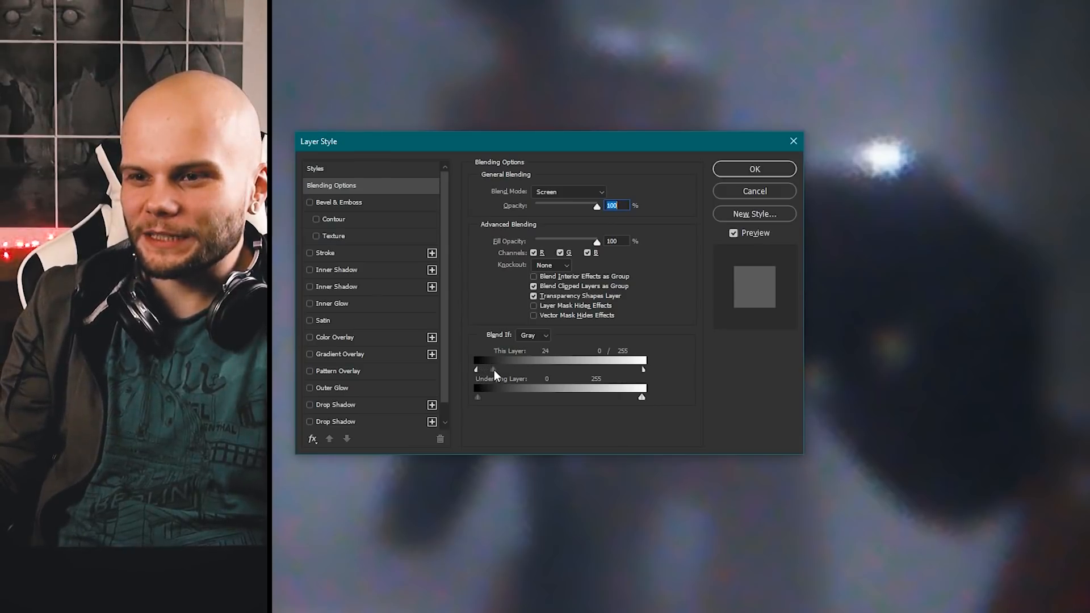
pyautogui.moveTo(474, 370); pyautogui.dragTo(506, 373)
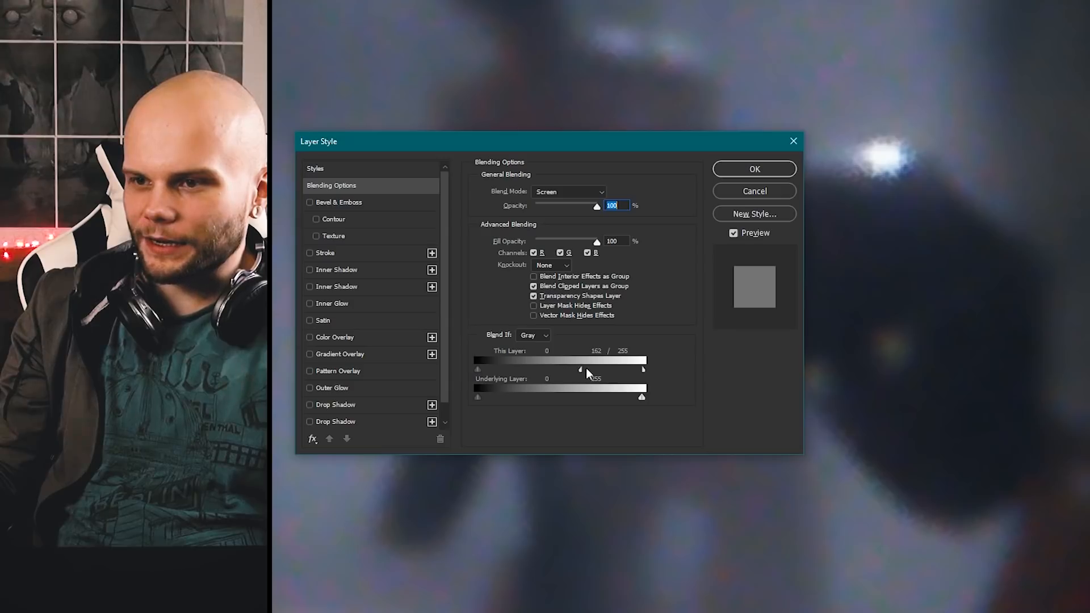
pyautogui.moveTo(586, 368); pyautogui.dragTo(557, 372)
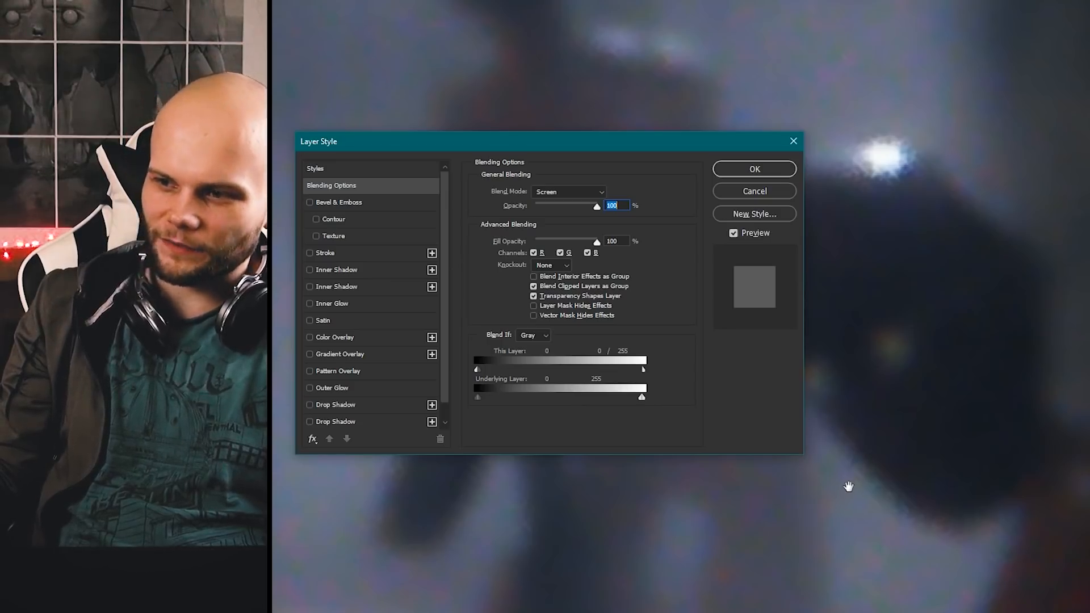
pyautogui.click(755, 169)
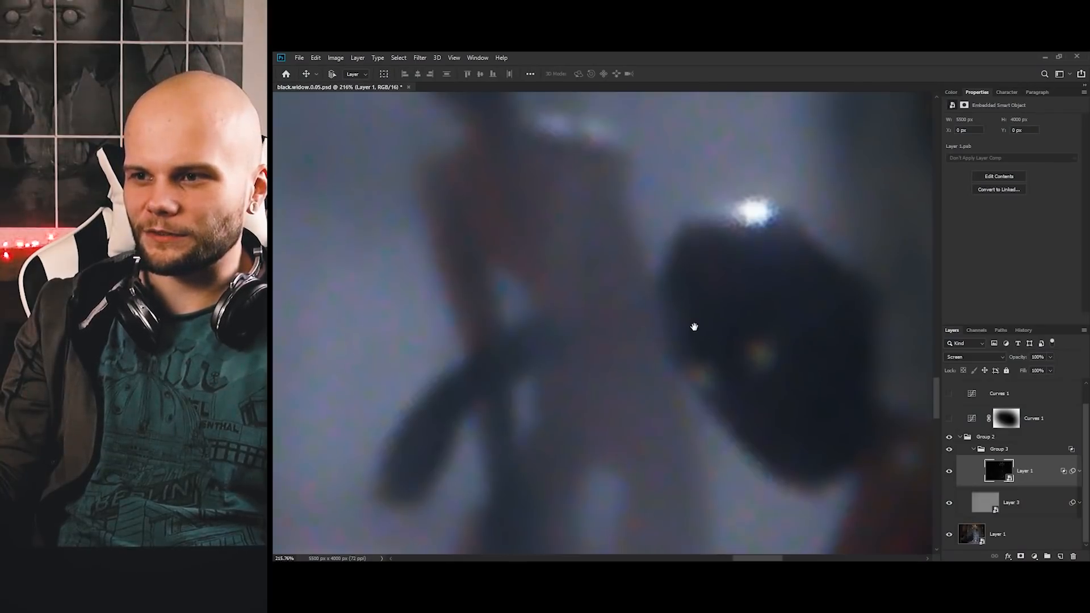